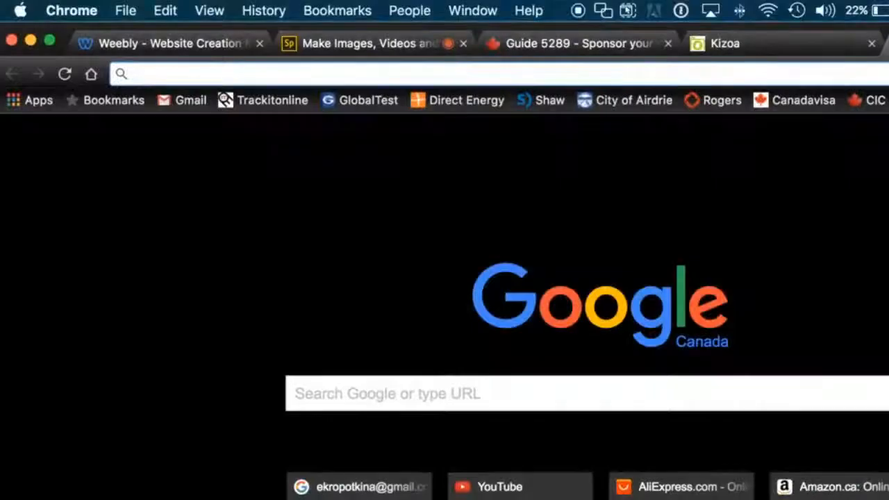
# Step: Search Google for "complete guide imm 5289" and open the Guide 5289 sponsorship page on cic.gc.ca
pyautogui.write('ete')
pyautogui.press('BackSpace')
pyautogui.press('Down')
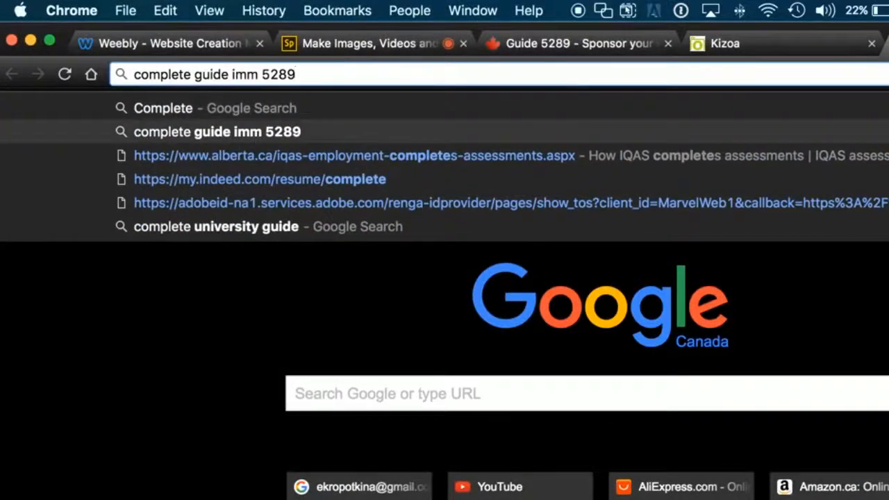
pyautogui.press('Return')
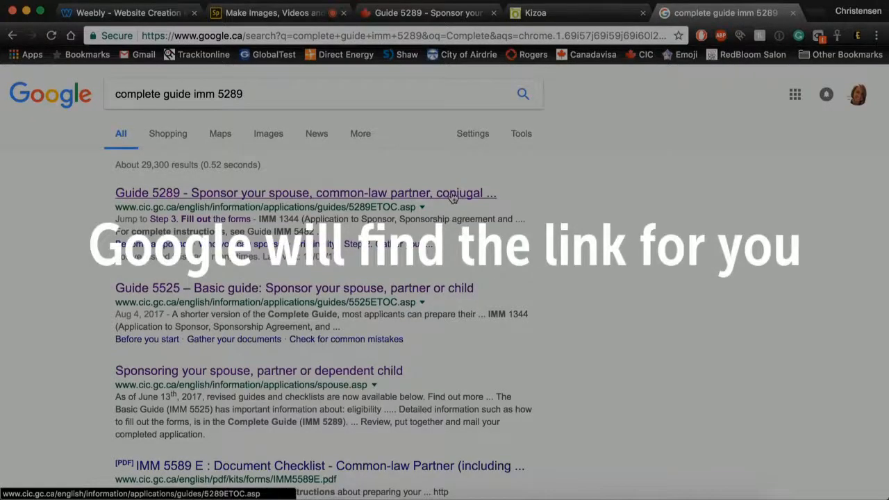
pyautogui.click(462, 201)
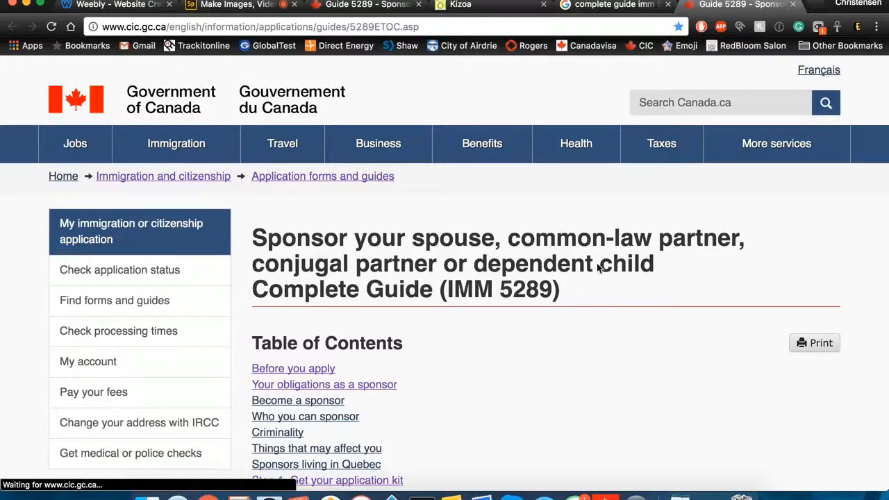
# Step: Find the text "Schedule A" within the IMM 5289 guide page
pyautogui.press('super+f')
pyautogui.write('Schedule A')
pyautogui.press('super+a')
pyautogui.write('S')
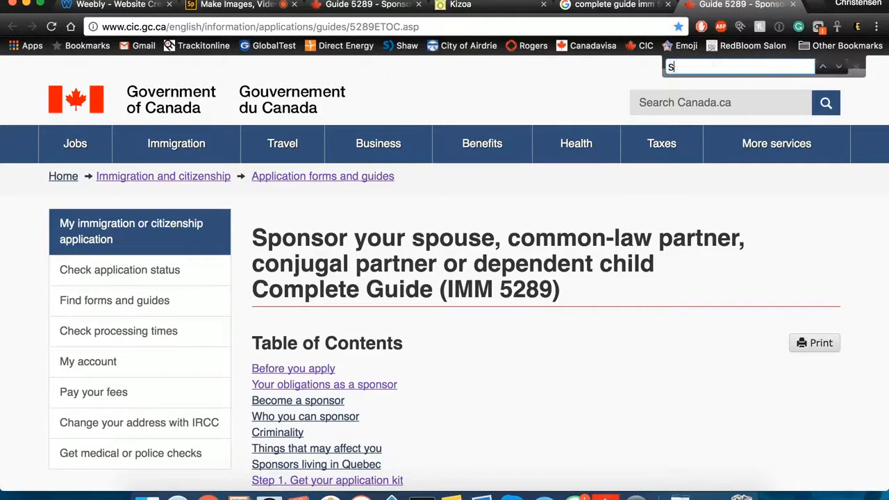
pyautogui.write('chedule A')
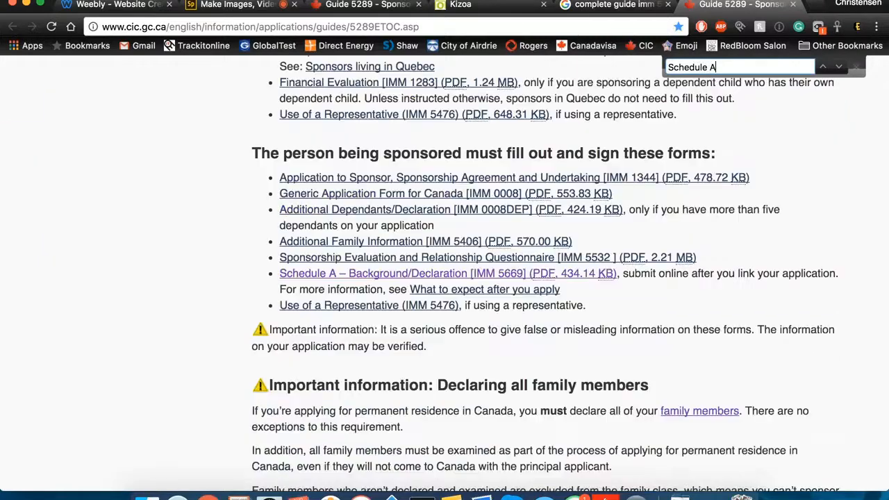
# Step: Save the linked Schedule A – Background/Declaration [IMM 5669] PDF to the Downloads folder as eIMM5669E (1)
pyautogui.rightClick(400, 276)
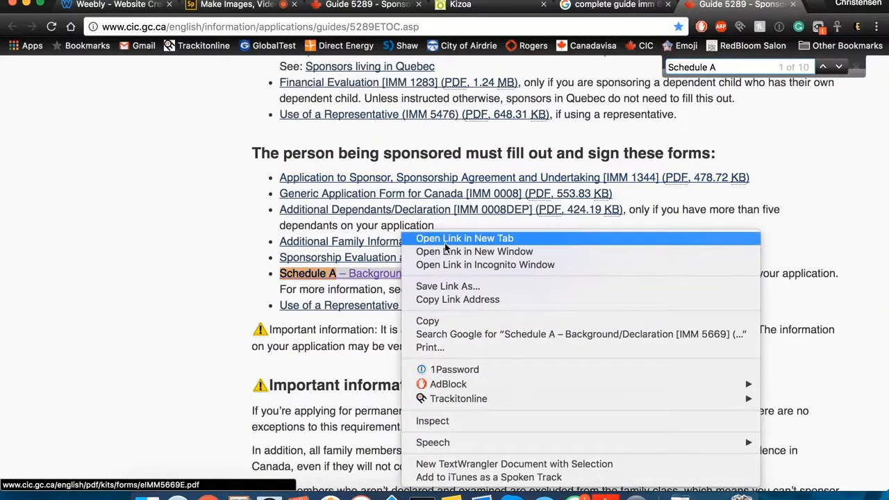
pyautogui.click(455, 286)
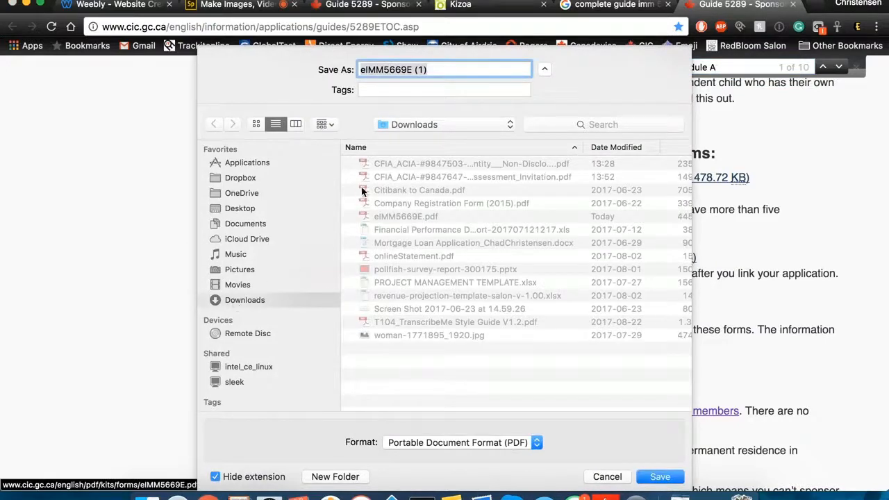
pyautogui.click(662, 476)
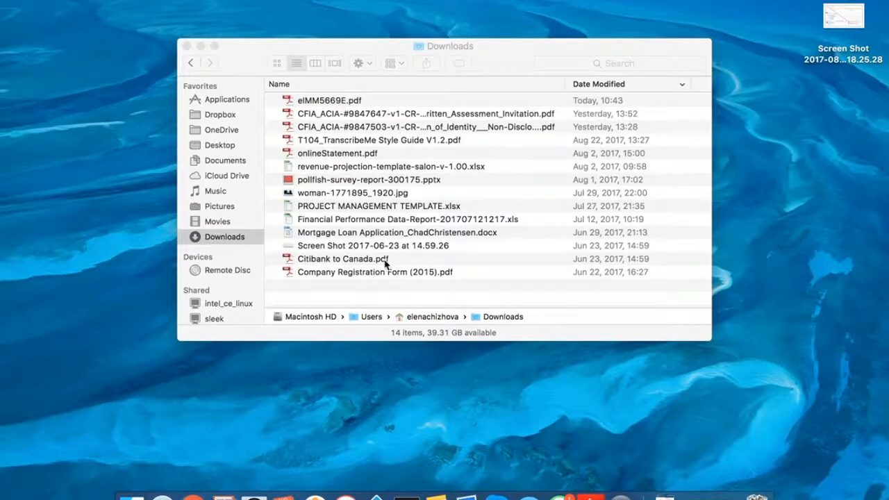
# Step: Close the Downloads window, switch to the Schedule A form in Adobe Reader and turn on highlighting of its existing fields
pyautogui.click(186, 46)
pyautogui.click(726, 494)
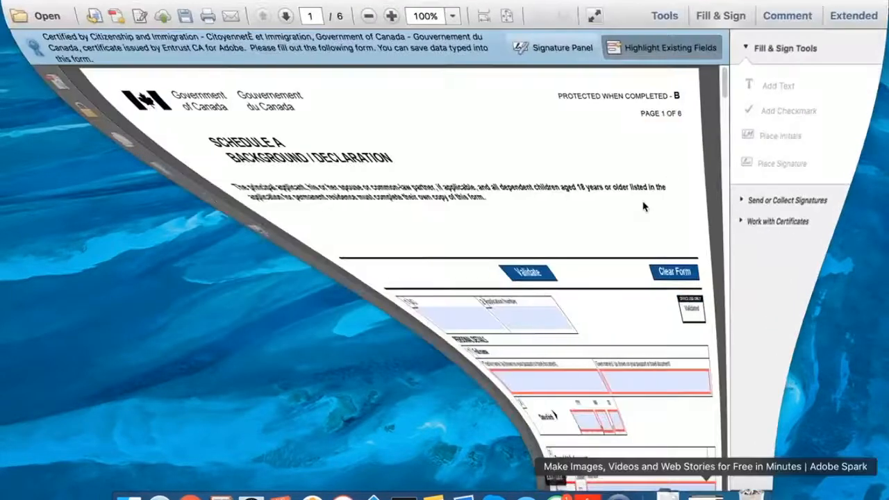
pyautogui.scroll(-2, 476, 280)
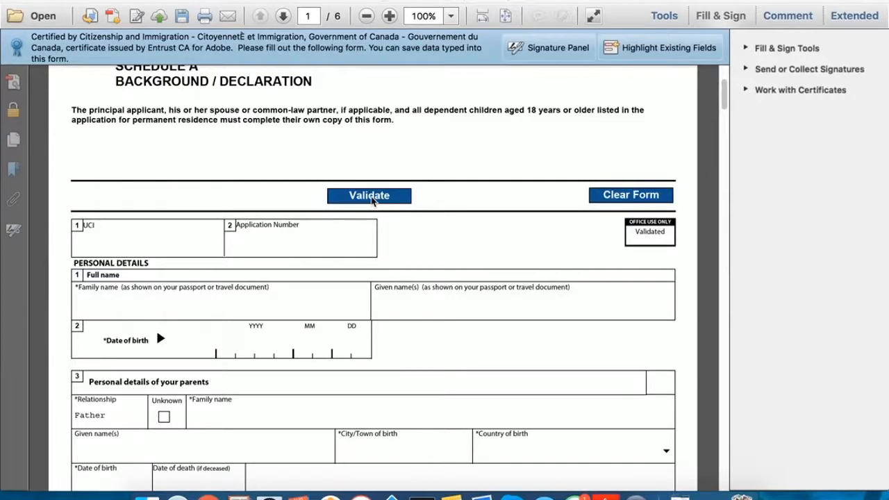
pyautogui.scroll(-1, 373, 201)
pyautogui.scroll(1, 373, 201)
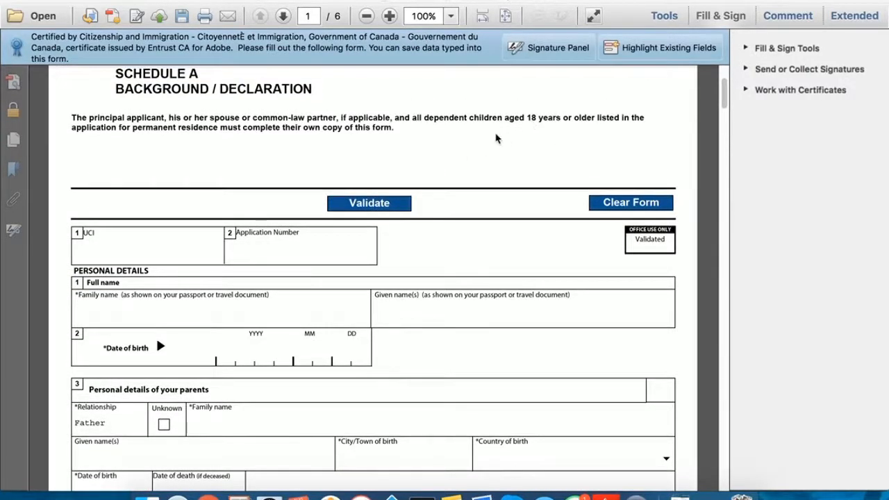
pyautogui.click(652, 52)
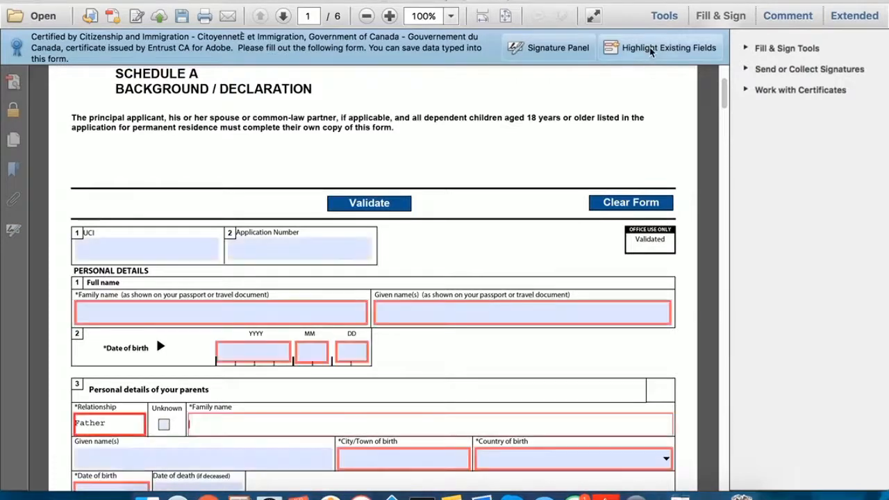
# Step: Look through the Schedule A form, from the name and parents' details on page 1 through the following pages
pyautogui.scroll(-1, 478, 295)
pyautogui.scroll(-1, 477, 295)
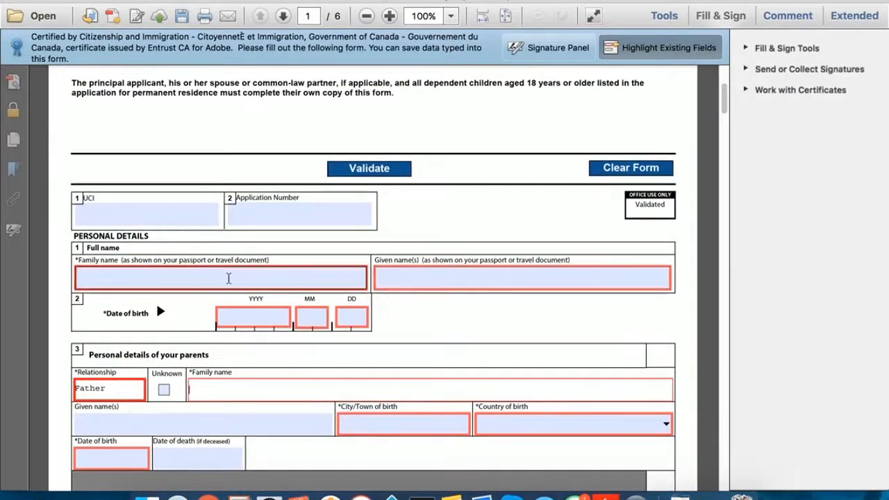
pyautogui.click(238, 275)
pyautogui.click(391, 278)
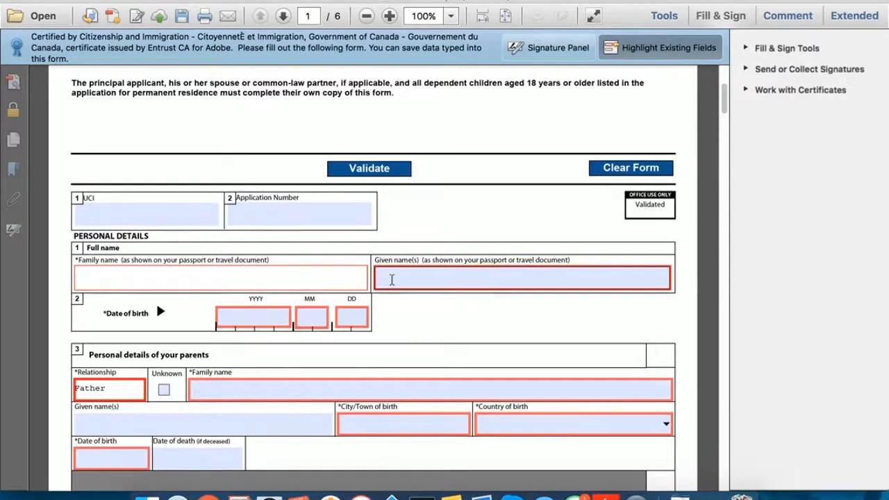
pyautogui.scroll(-2, 391, 282)
pyautogui.click(272, 338)
pyautogui.scroll(-3, 271, 339)
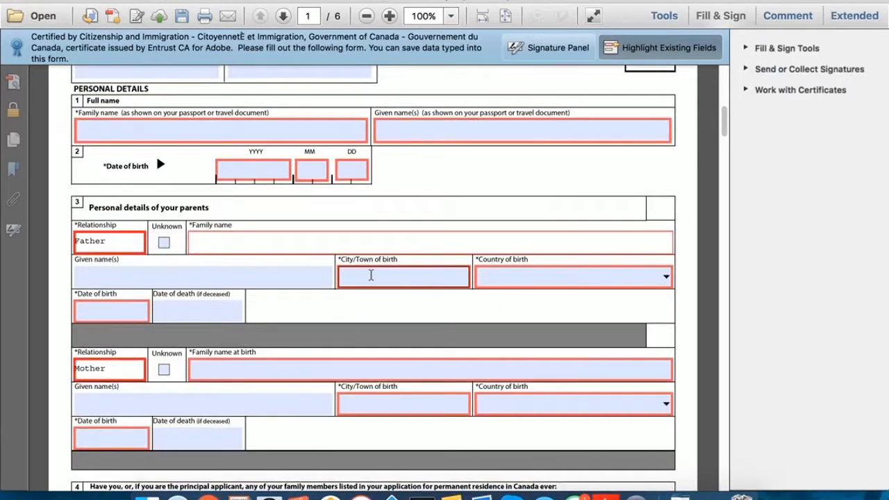
pyautogui.scroll(1, 371, 276)
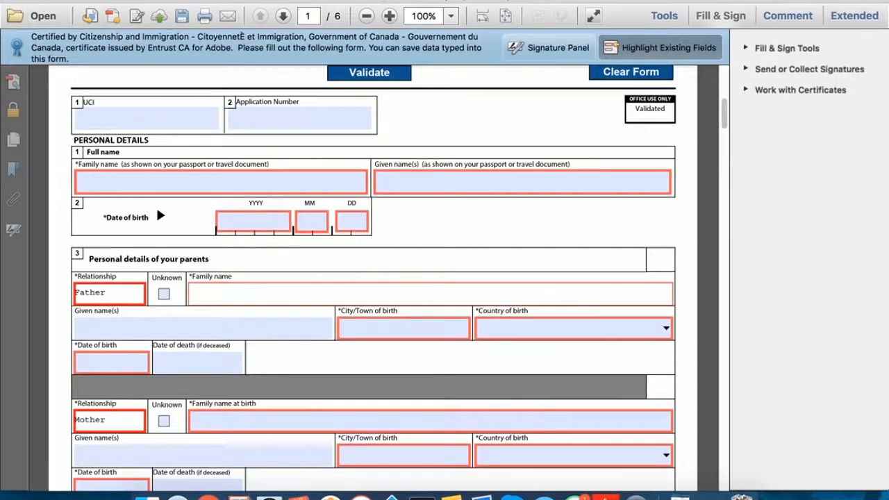
pyautogui.scroll(-15, 373, 257)
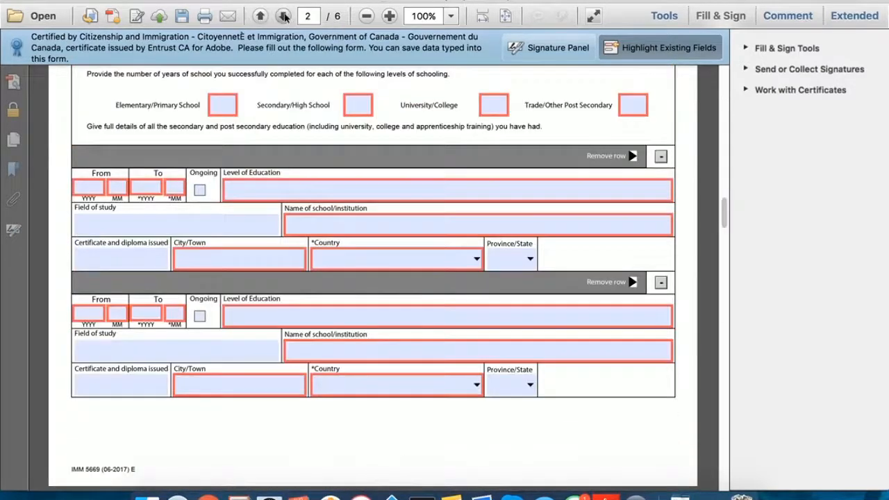
pyautogui.click(284, 16)
pyautogui.click(284, 16)
pyautogui.click(283, 16)
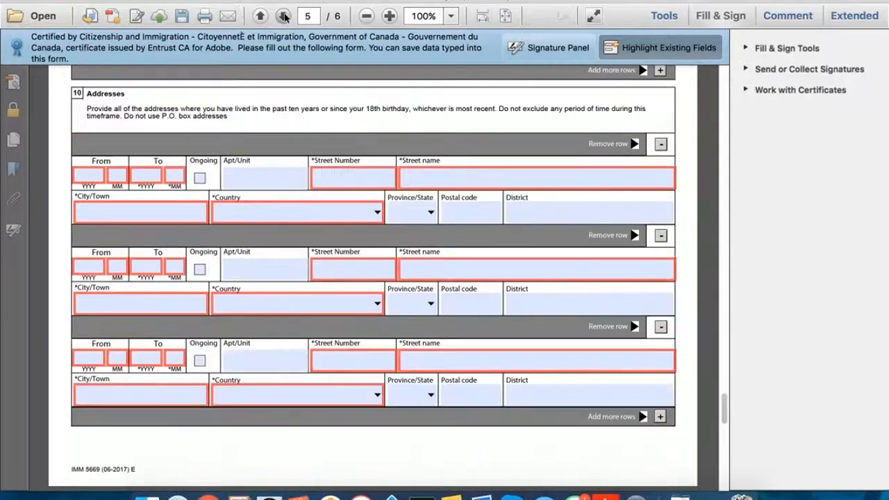
pyautogui.click(283, 16)
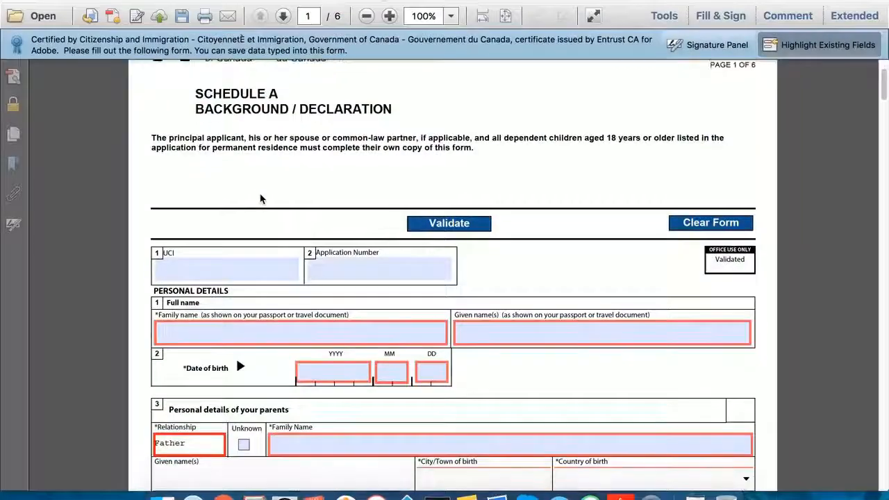
# Step: Enter "Maiden Name" as the mother's family name at birth in the parents' personal details
pyautogui.scroll(-2, 257, 198)
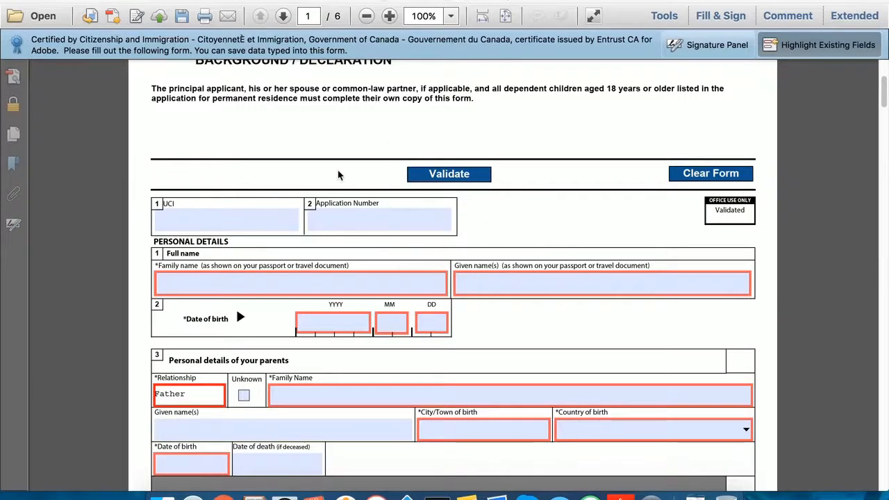
pyautogui.scroll(-3, 338, 175)
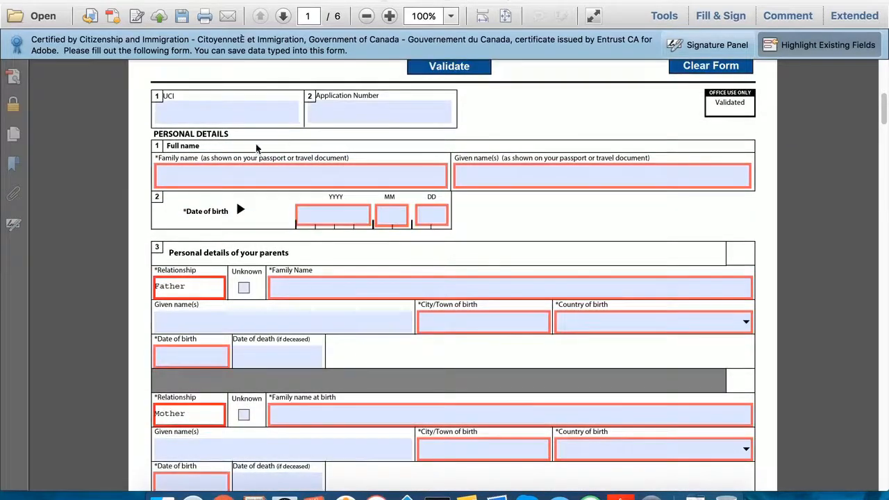
pyautogui.scroll(-1, 321, 268)
pyautogui.scroll(-2, 322, 269)
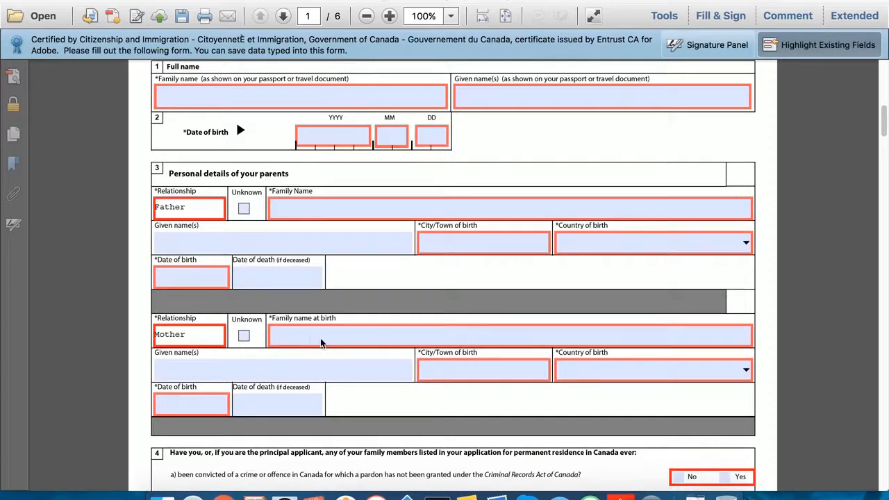
pyautogui.click(302, 338)
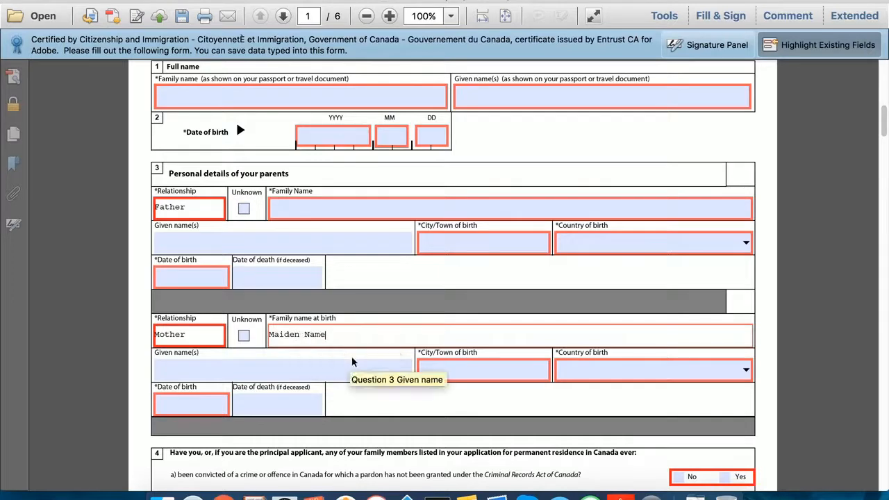
# Step: Fill in the Education History years: 5 elementary/primary, 6 secondary/high school, 5 university/college and 2 trade/other post secondary
pyautogui.scroll(-10, 354, 361)
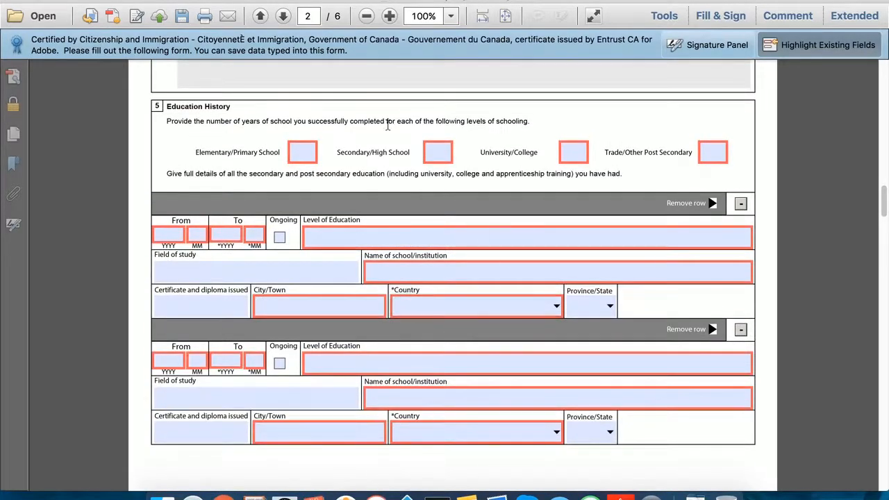
pyautogui.click(296, 154)
pyautogui.write('5')
pyautogui.click(437, 153)
pyautogui.write('6')
pyautogui.click(576, 154)
pyautogui.write('5')
pyautogui.click(712, 152)
pyautogui.write('2')
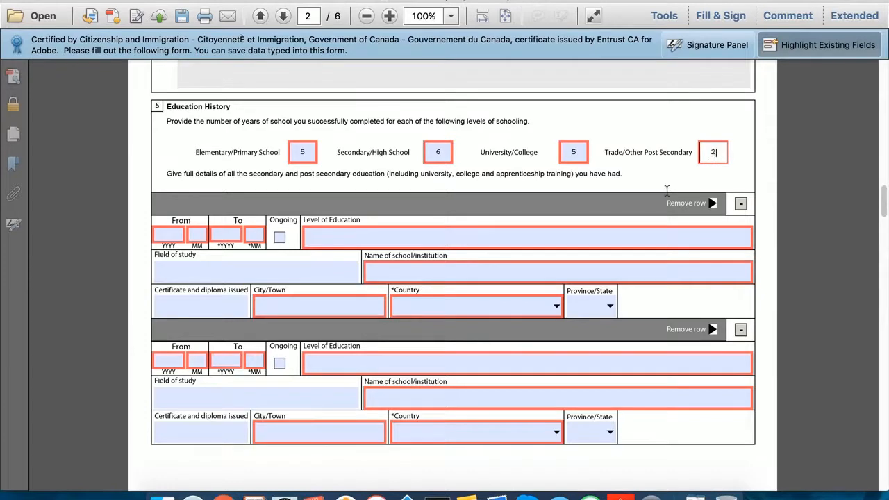
pyautogui.click(653, 176)
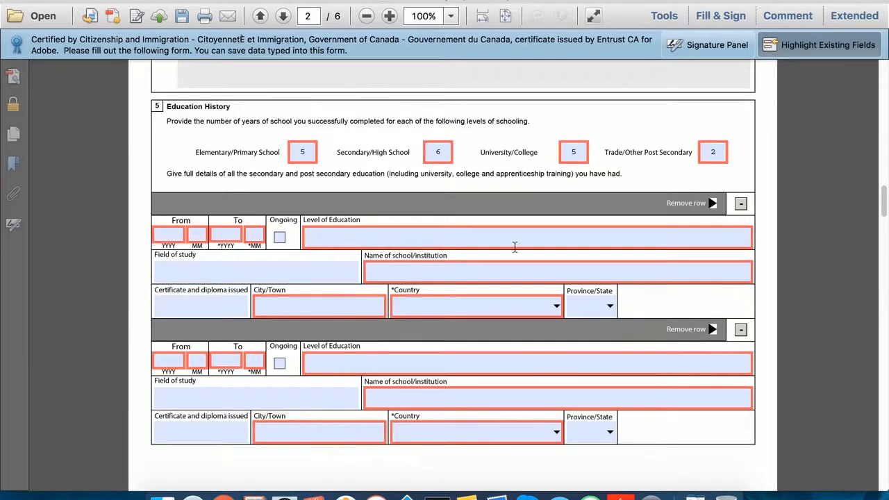
# Step: Reduce the zoom to 75% and add another education row above the Personal History section on page 3
pyautogui.scroll(-2, 704, 357)
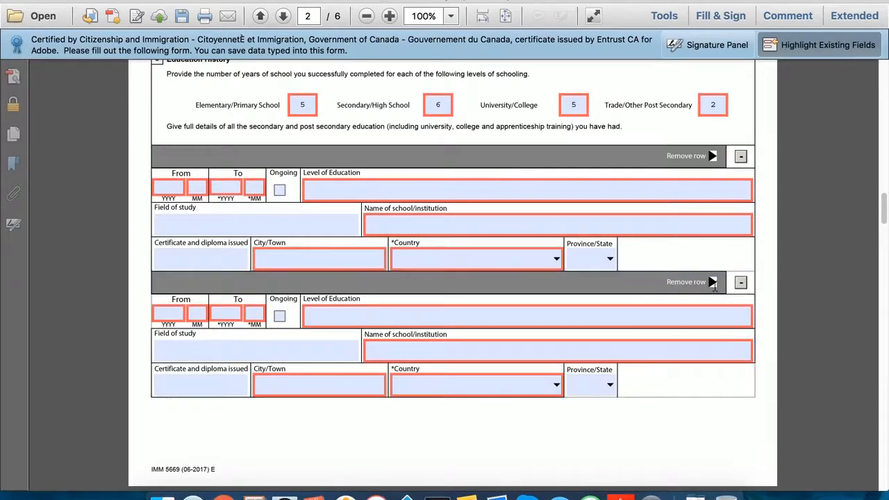
pyautogui.click(366, 16)
pyautogui.click(283, 15)
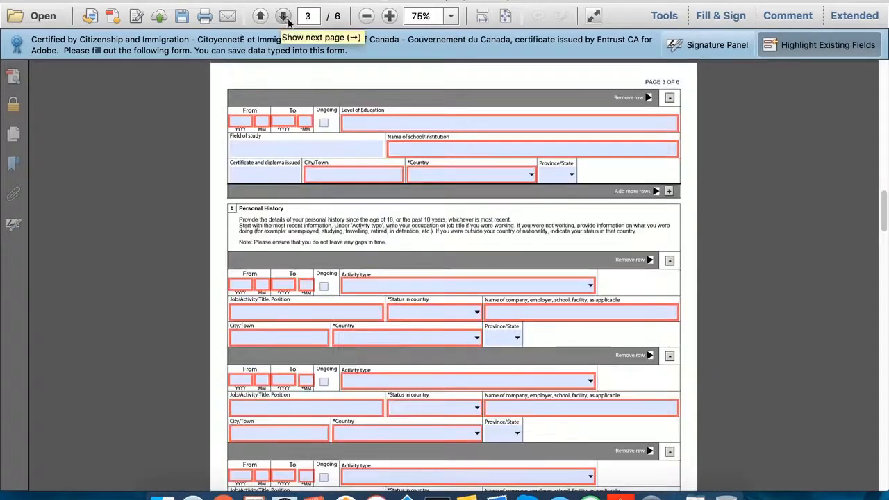
pyautogui.click(668, 191)
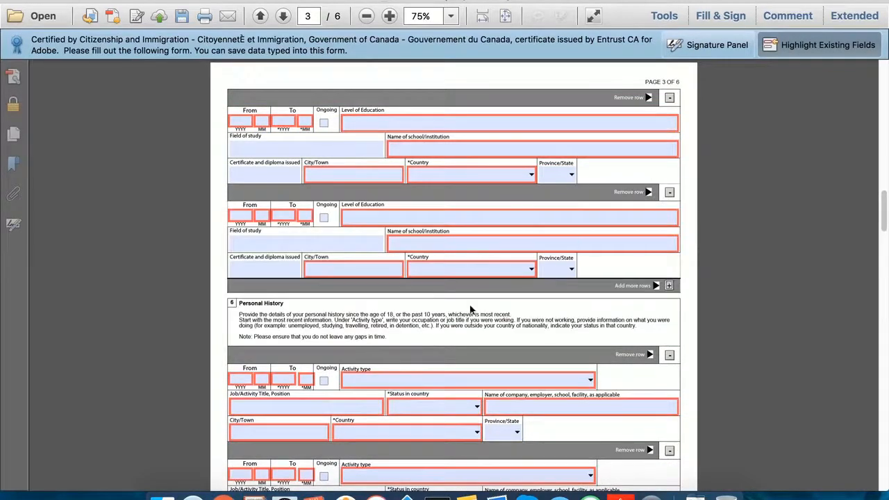
# Step: Mark the first Personal History entry as ongoing with a start date of 2015, month 09
pyautogui.scroll(-5, 471, 309)
pyautogui.scroll(3, 471, 309)
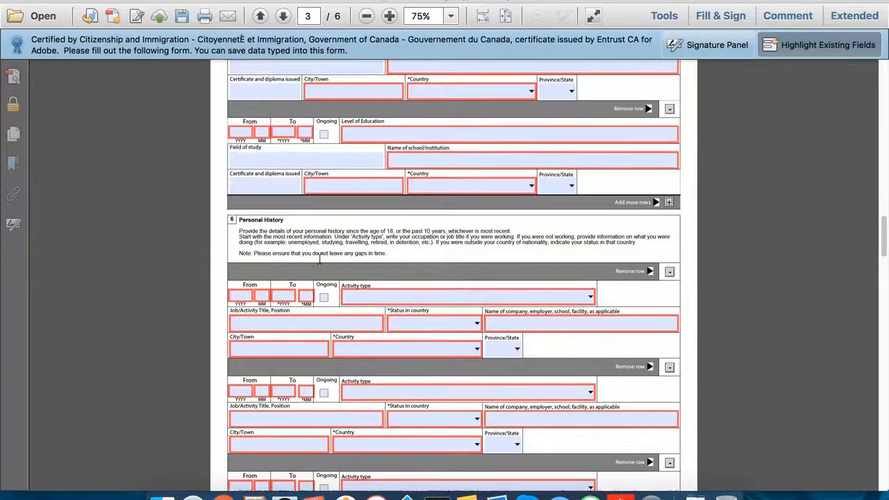
pyautogui.scroll(-1, 321, 261)
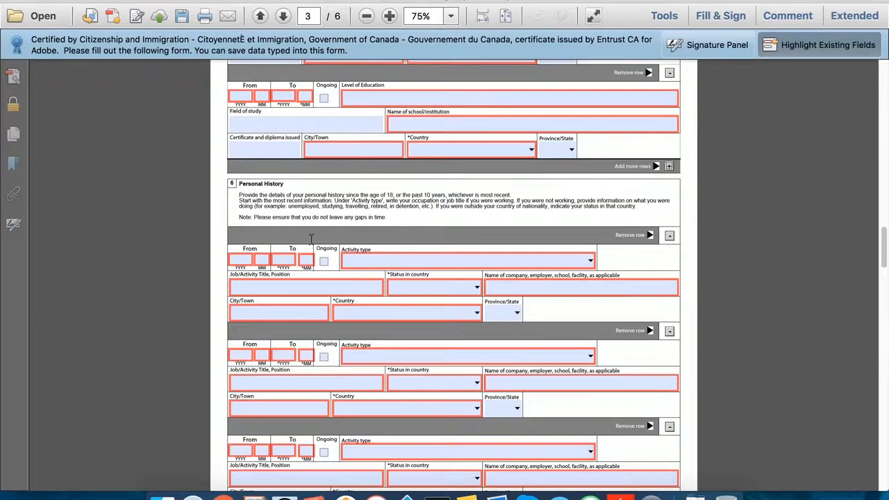
pyautogui.click(237, 260)
pyautogui.click(323, 262)
pyautogui.click(236, 259)
pyautogui.write('2015')
pyautogui.click(264, 259)
pyautogui.write('09')
pyautogui.press('Tab')
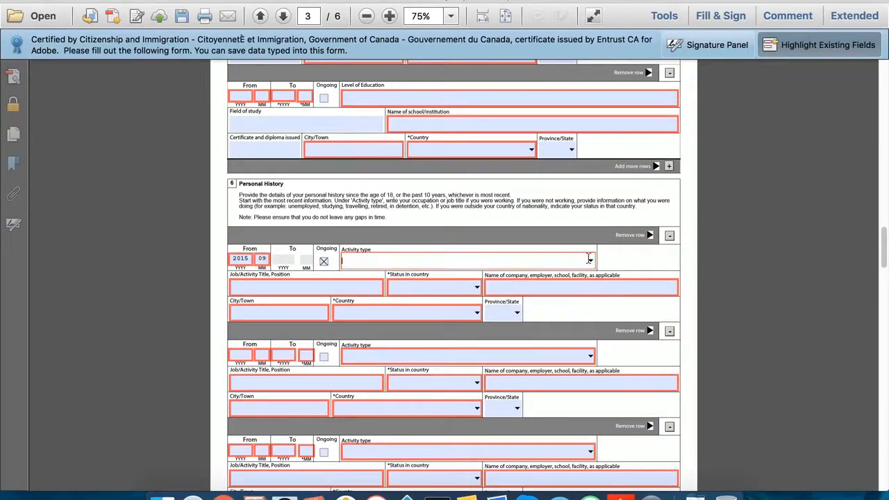
# Step: Set the first Personal History entry's activity type to Unemployed/Au chômage and its job/activity title to "Visiting relative"
pyautogui.click(590, 260)
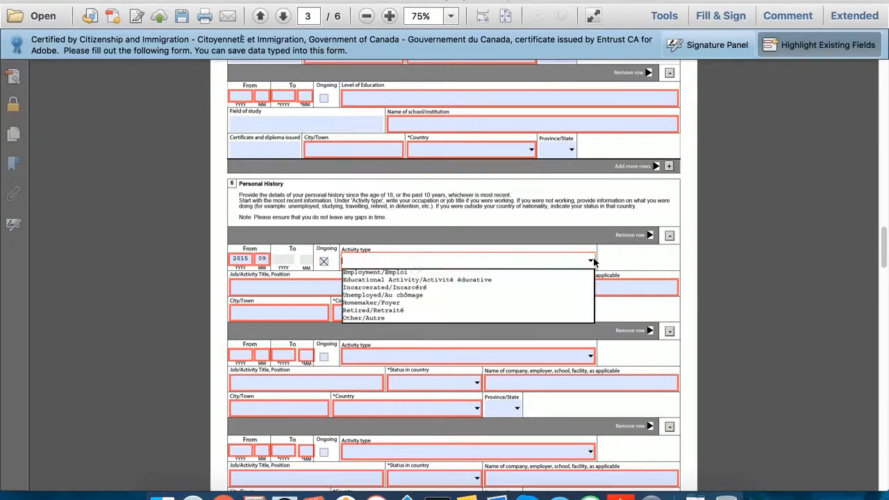
pyautogui.click(398, 296)
pyautogui.click(283, 289)
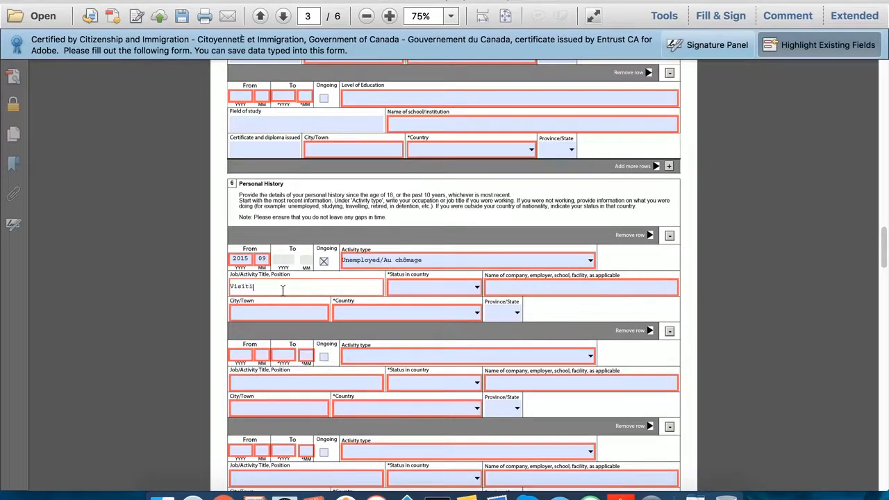
pyautogui.write('Visiting relati')
pyautogui.write('ve')
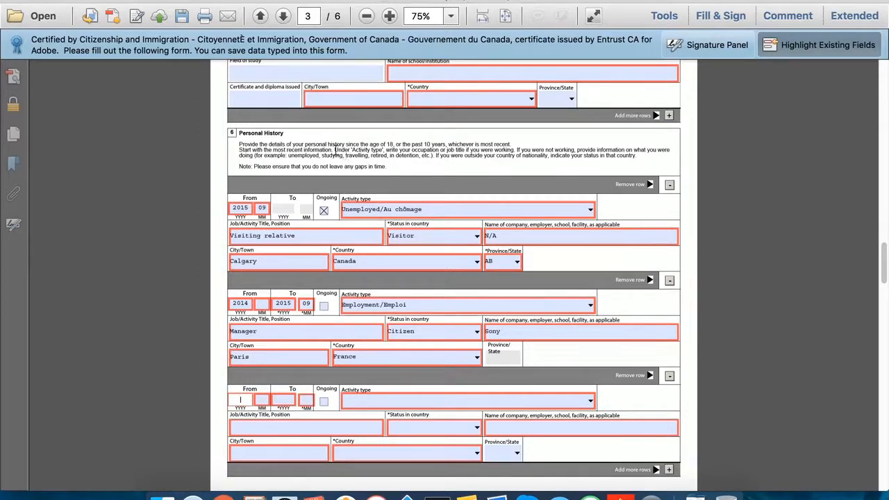
# Step: Review the Personal History instructions on page 3 and the Addresses section's instructions and entry rows on page 4
pyautogui.moveTo(335, 150); pyautogui.dragTo(453, 154)
pyautogui.click(469, 155)
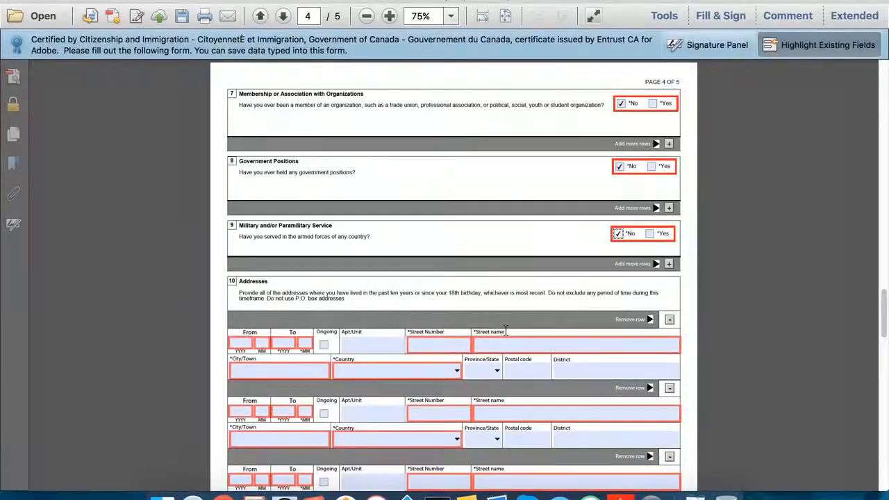
pyautogui.scroll(-2, 472, 332)
pyautogui.scroll(-1, 383, 277)
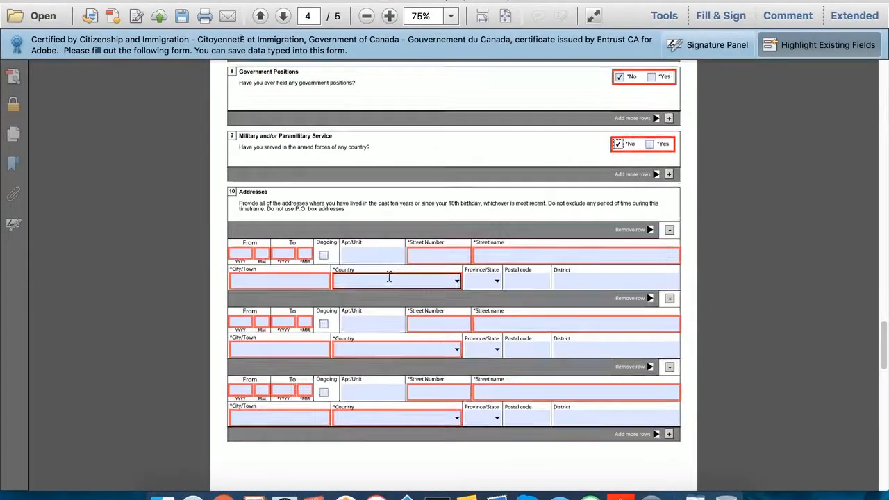
pyautogui.click(363, 253)
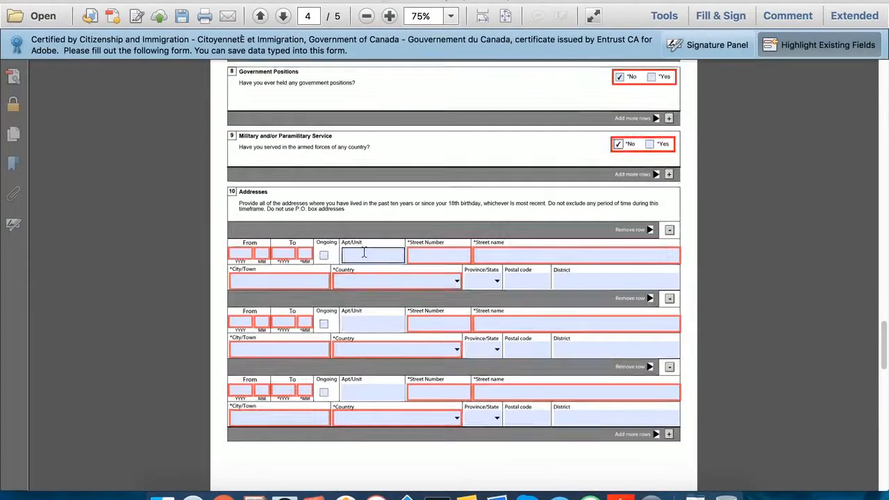
pyautogui.click(366, 207)
pyautogui.scroll(-4, 366, 207)
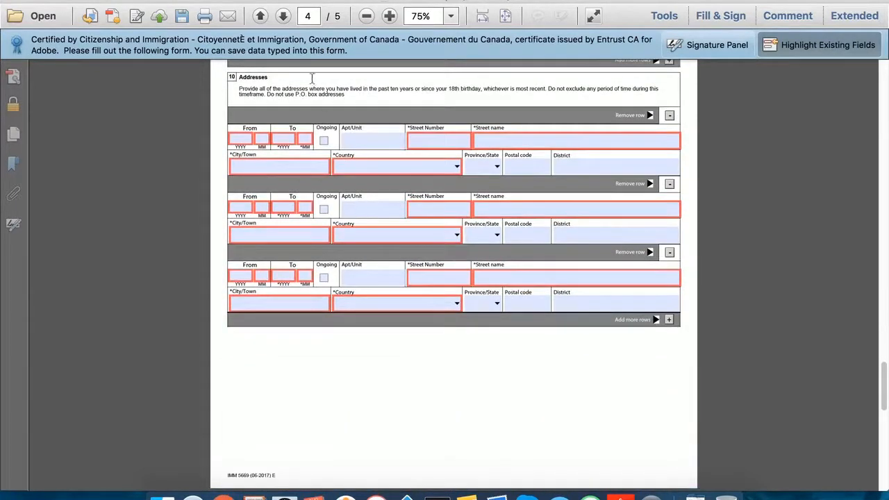
# Step: Sign the applicant's declaration on page 5 with the applicant's full name and set the signature date to 2017-08-29
pyautogui.click(283, 16)
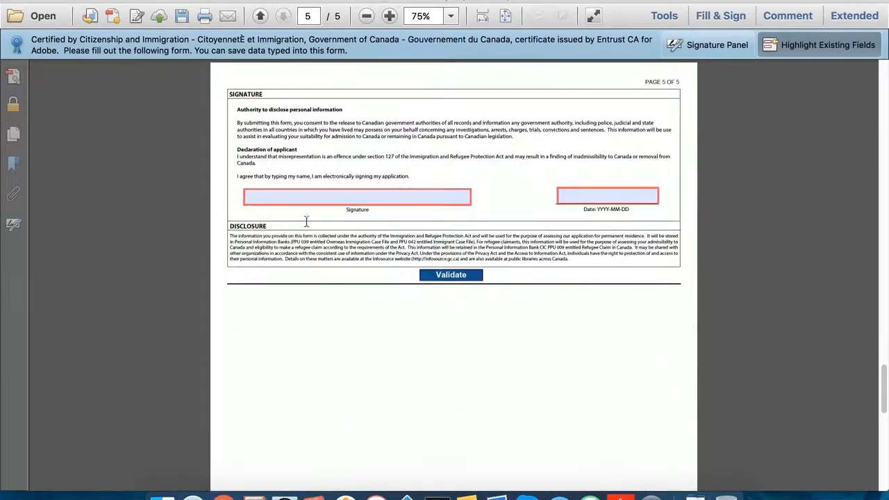
pyautogui.click(298, 192)
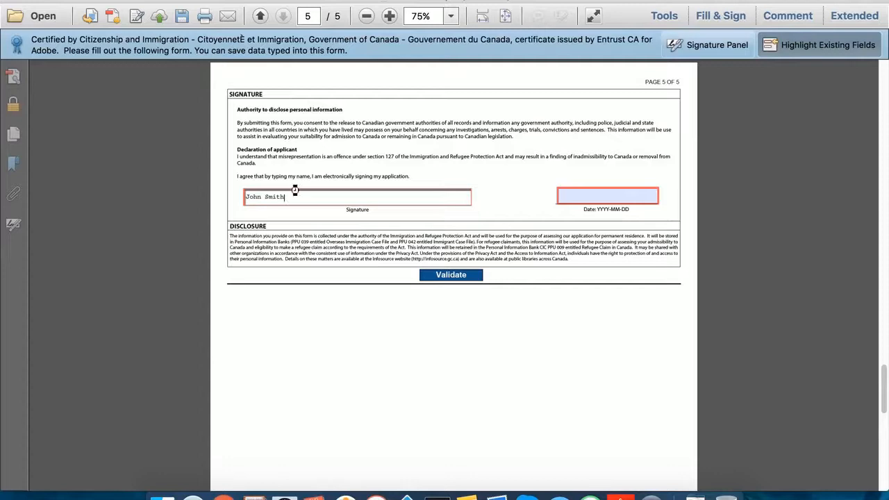
pyautogui.press('Tab')
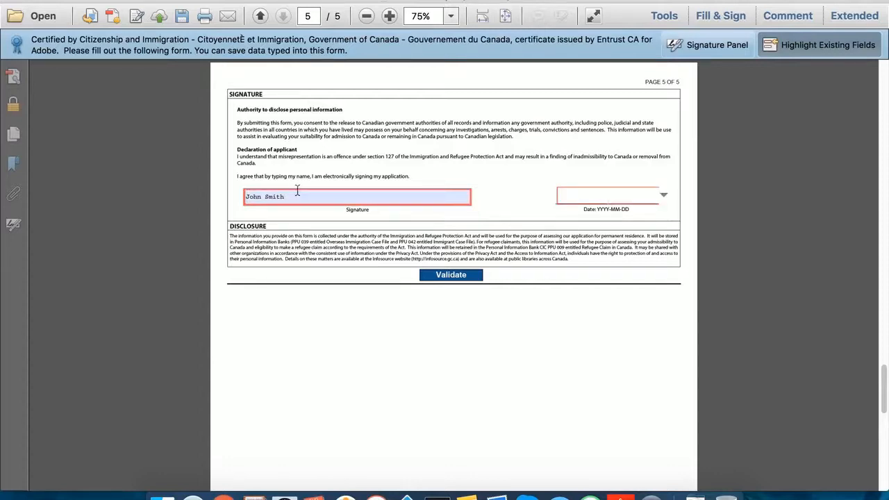
pyautogui.write('2017-08-29')
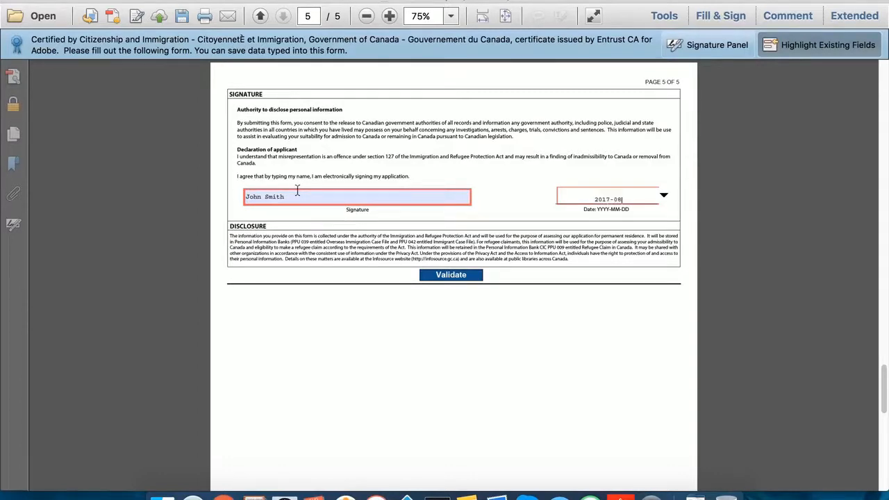